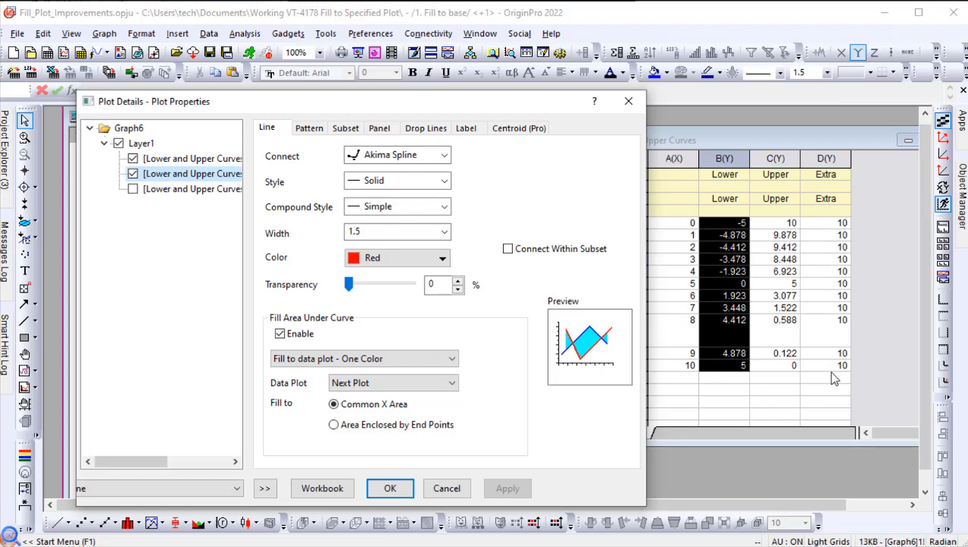
- Put away the finished example graph and plot the Lower and Upper columns as a line graph, enlarged and placed over the worksheet
left_click(445, 489)
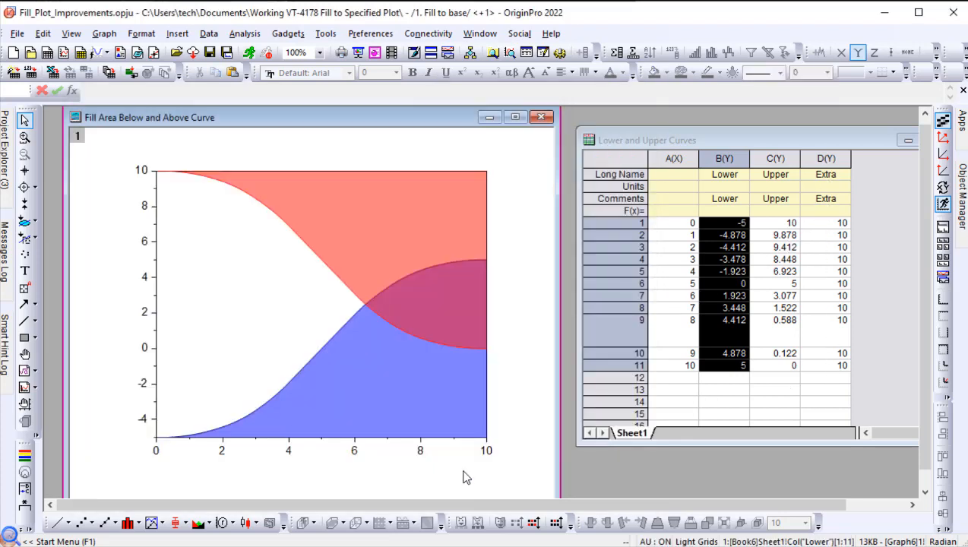
left_click(488, 118)
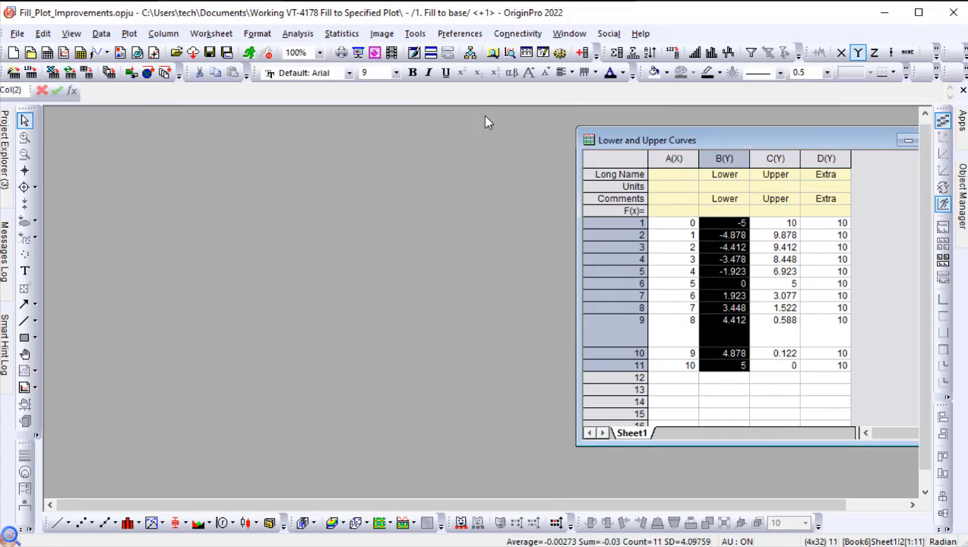
left_click_drag(735, 161, 775, 159)
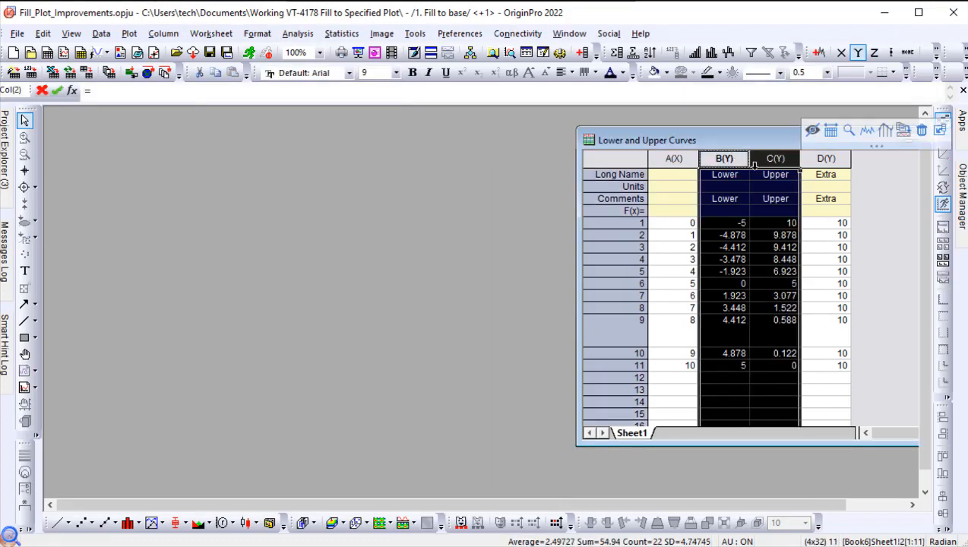
left_click(60, 523)
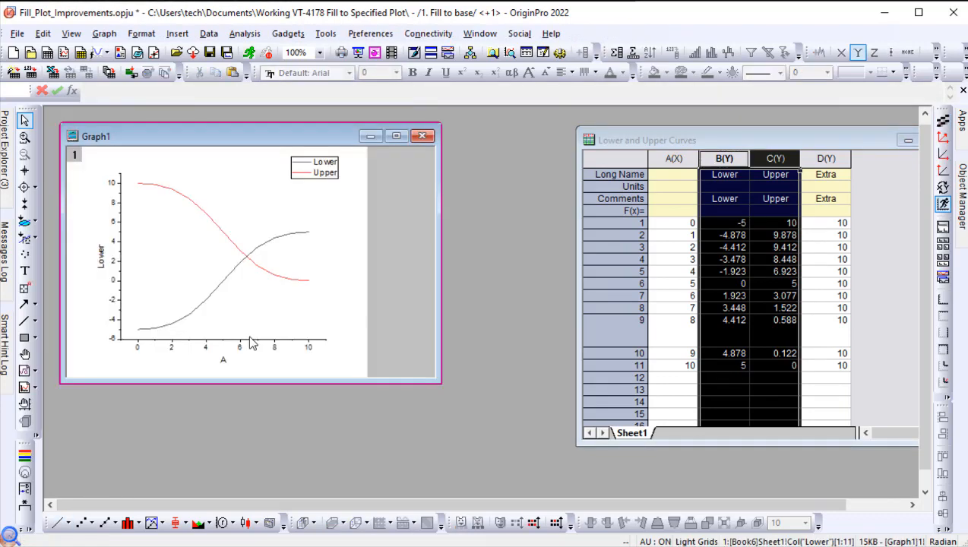
left_click_drag(395, 382, 396, 460)
left_click_drag(251, 137, 704, 130)
- Set the horizontal axis scale from 0 to 10 and the vertical axis scale from -5 to 10
left_click(695, 375)
left_click(699, 333)
left_click(526, 231)
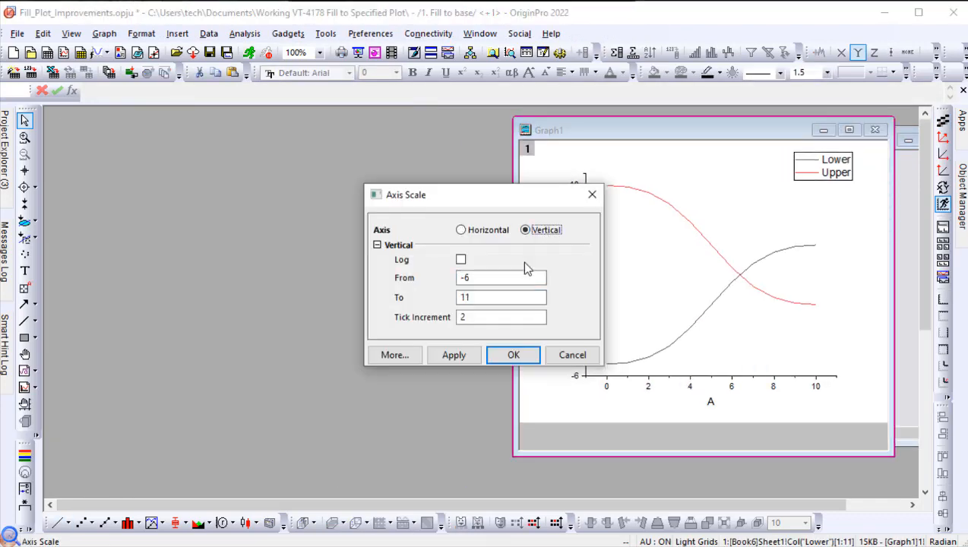
type("-5")
key("Tab")
type("10")
key("Return")
- Enable Fill Area Under Curve for the Lower curve with the Normal type and Auto base line, and apply it
double_click(648, 369)
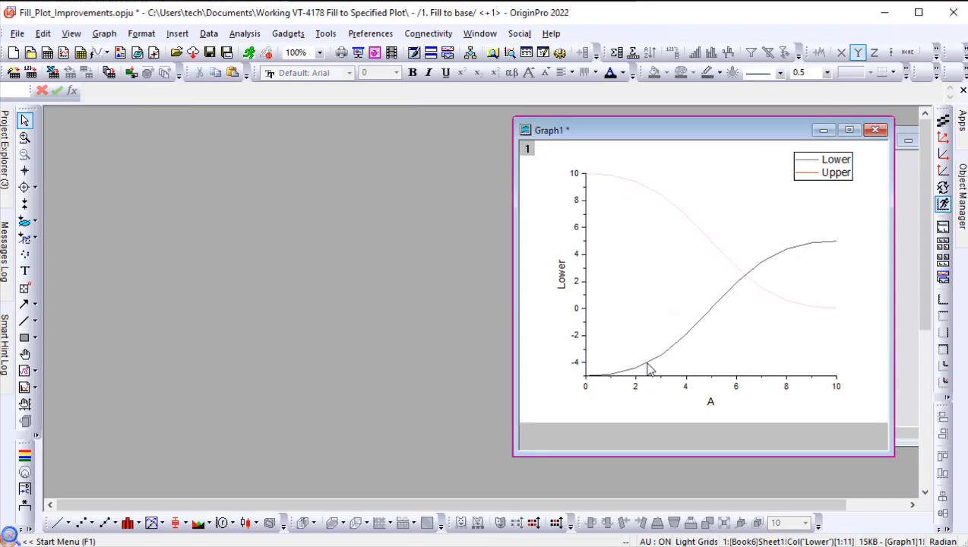
left_click(315, 130)
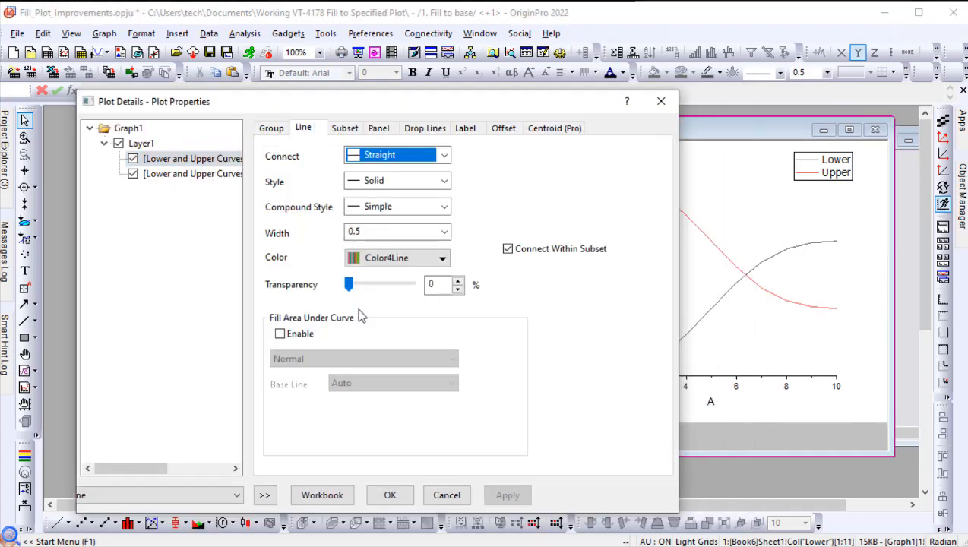
left_click(280, 333)
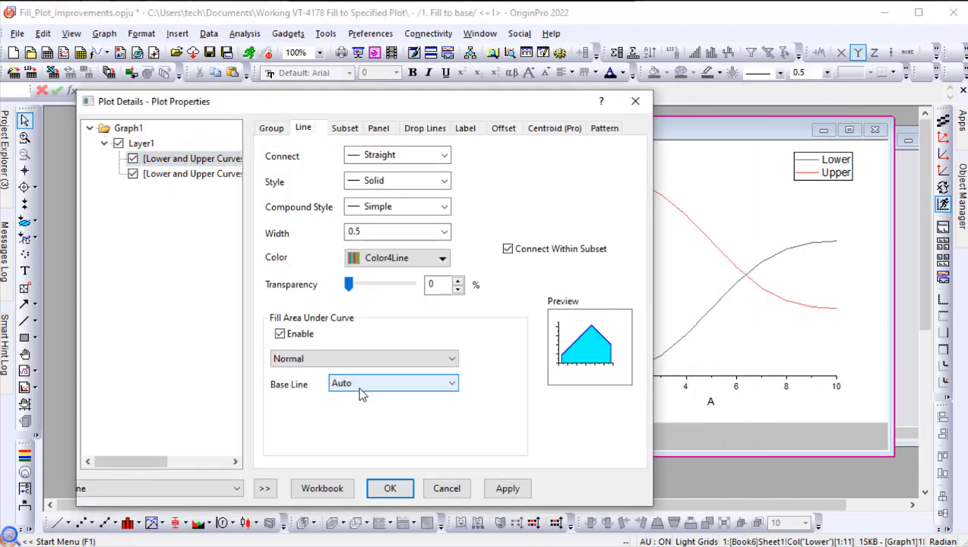
left_click(505, 490)
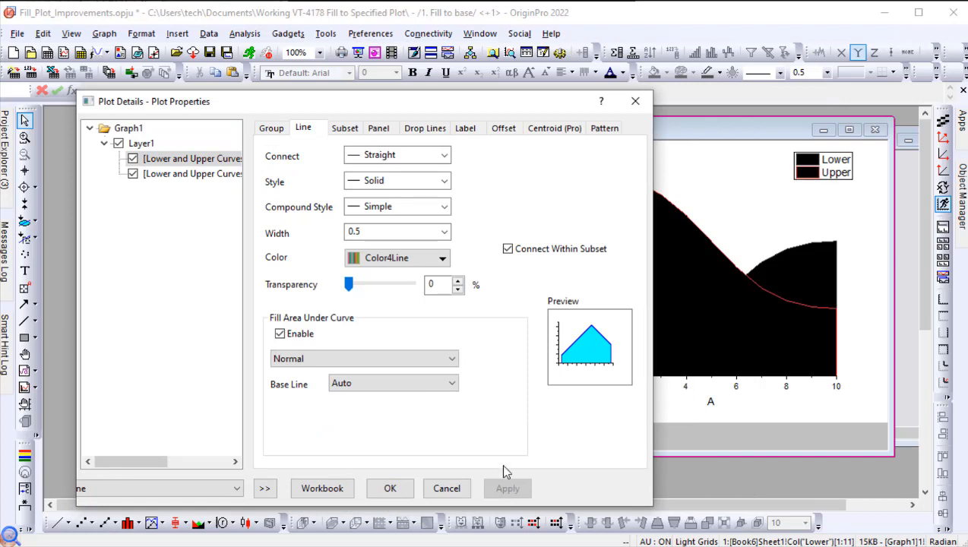
- Make the Upper curve's area fill independent of the first plot in the group and apply the change
left_click(229, 179)
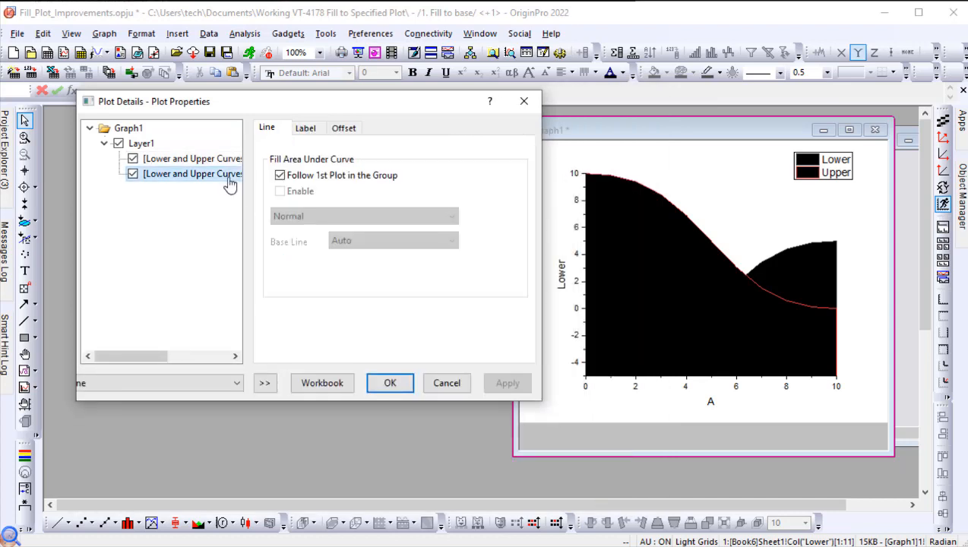
left_click(280, 176)
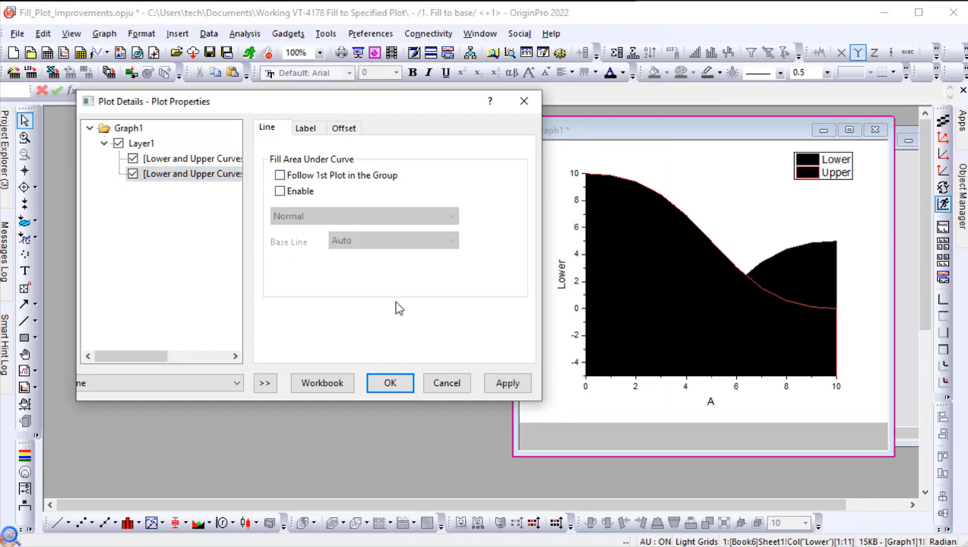
left_click(507, 384)
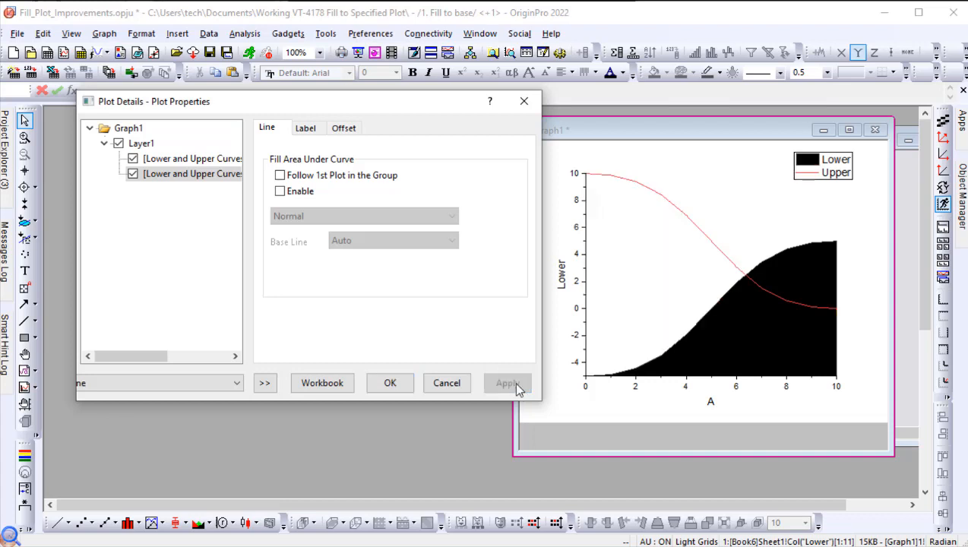
- Enable the Upper curve's area fill as Fill to Base with the Top Axis as base line, and apply it
left_click(303, 193)
left_click(324, 218)
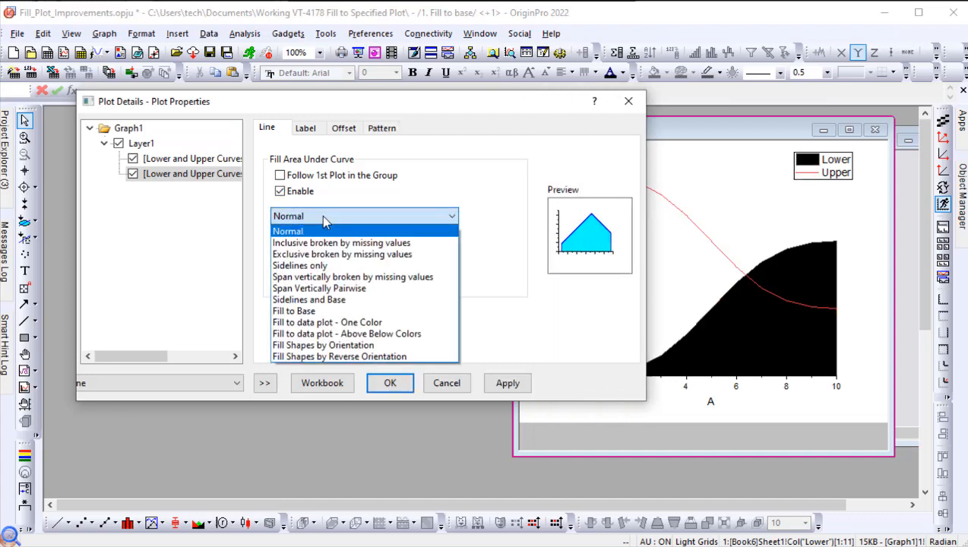
left_click(327, 311)
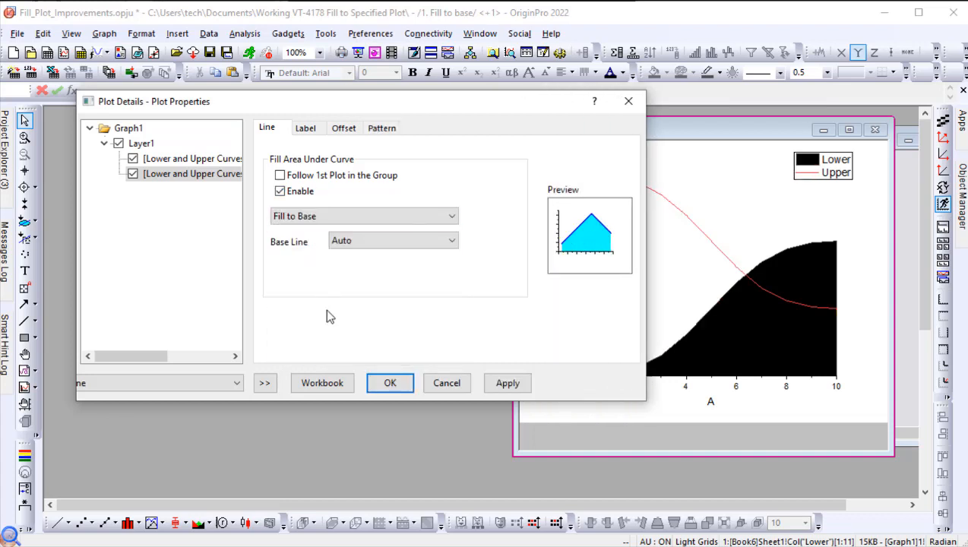
left_click(367, 244)
left_click(388, 276)
left_click(507, 383)
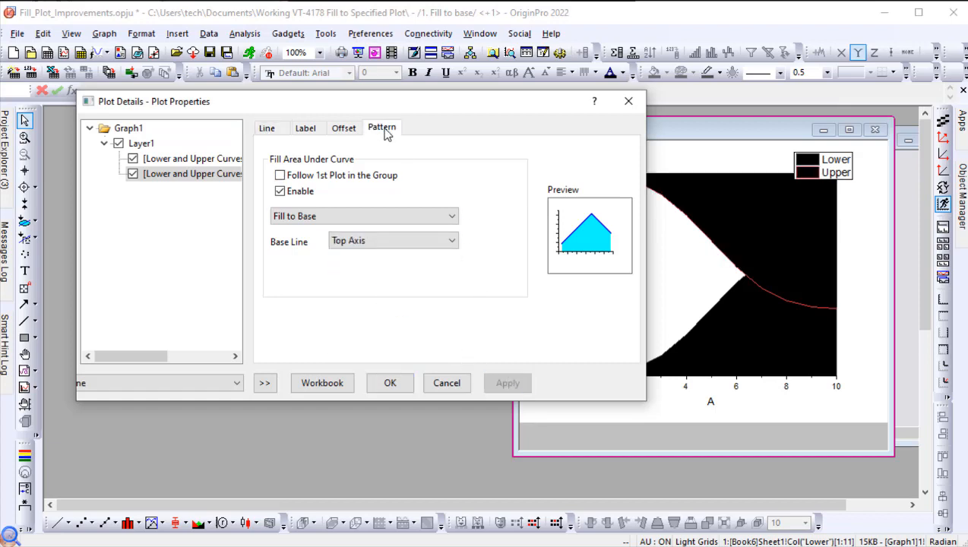
- Color the area fills by plots using the Color4Line increment list
left_click(383, 129)
left_click(359, 350)
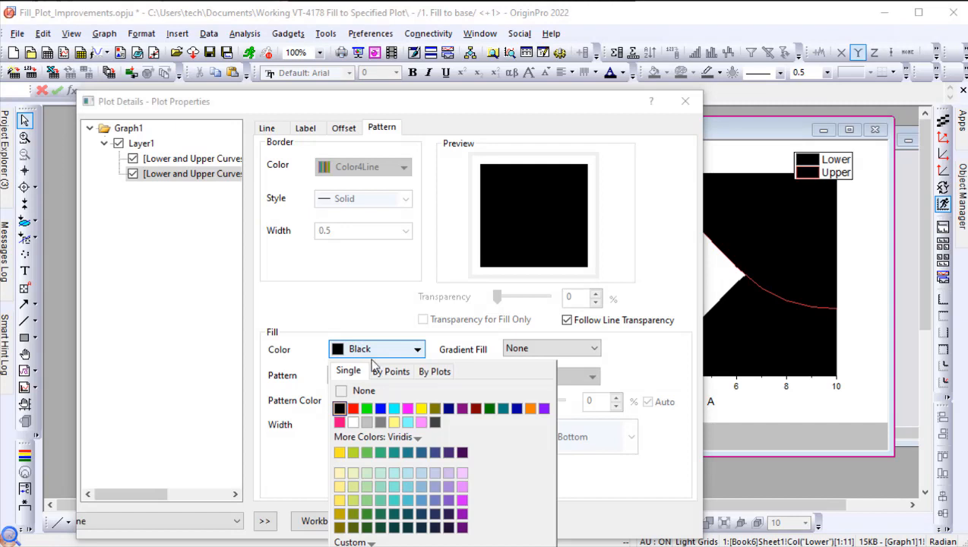
left_click(435, 372)
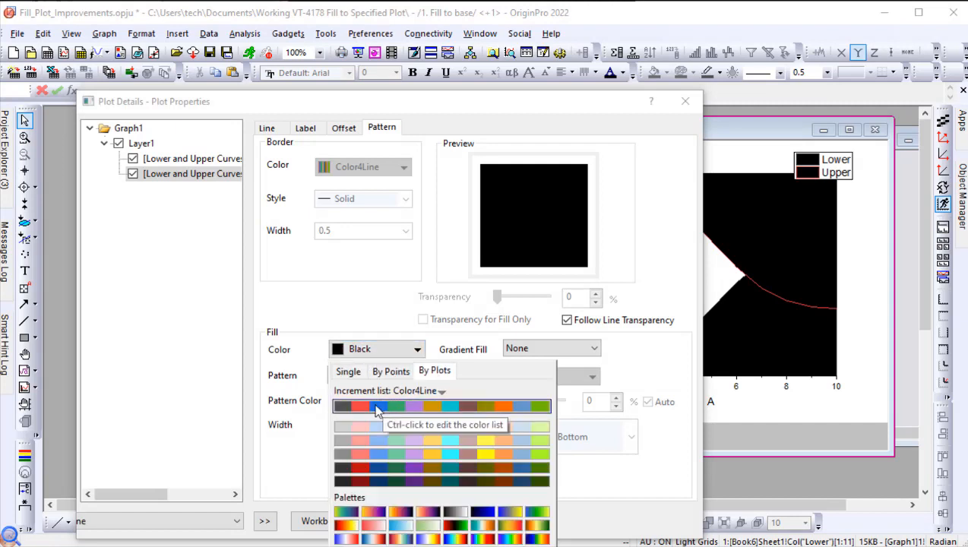
left_click(377, 407)
- Reorder the fill color list so blue #1A6FDF comes first and red #F14040 second
left_click(338, 349)
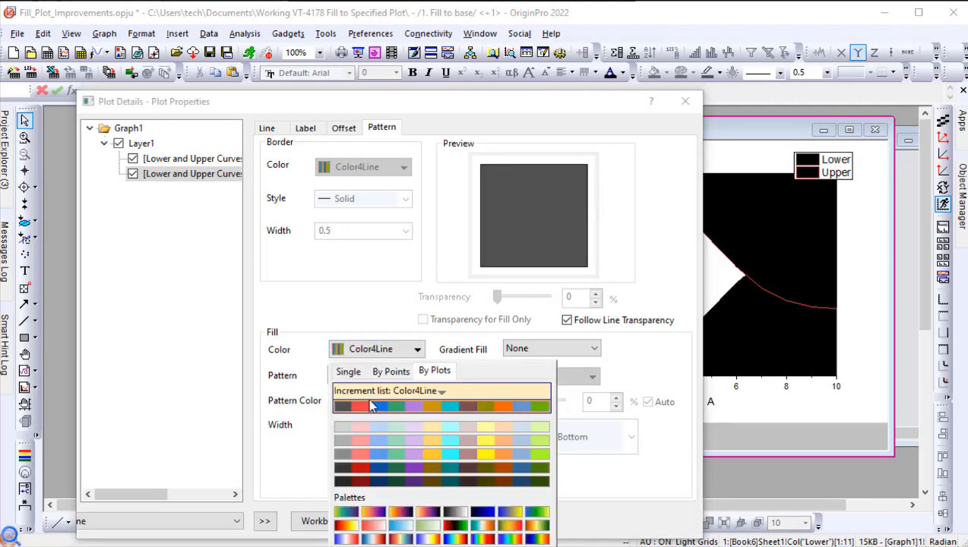
left_click(372, 407)
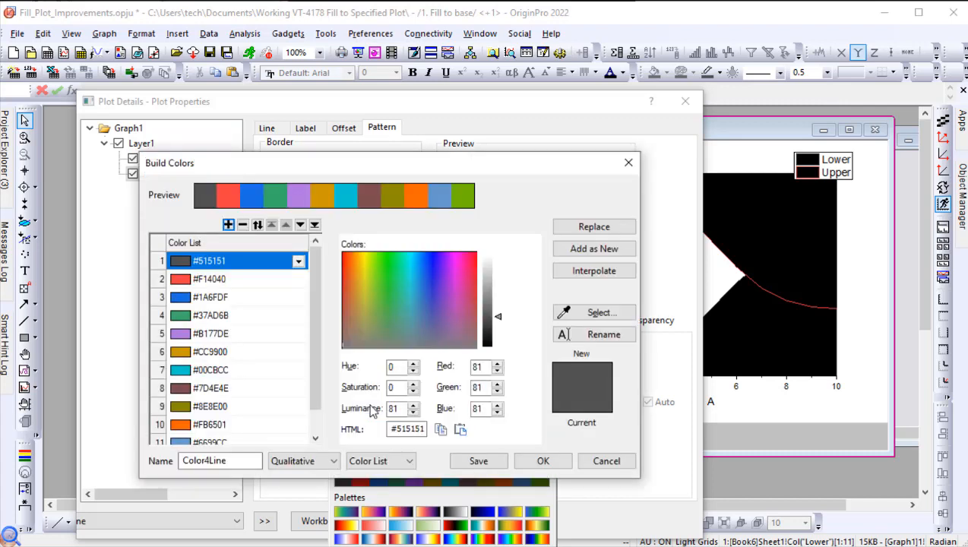
left_click_drag(158, 299, 154, 264)
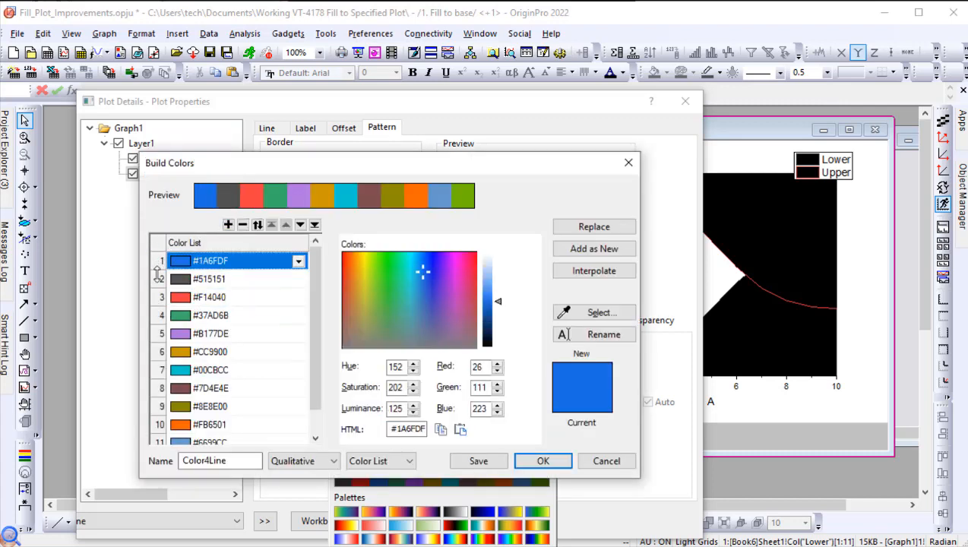
left_click_drag(156, 299, 156, 279)
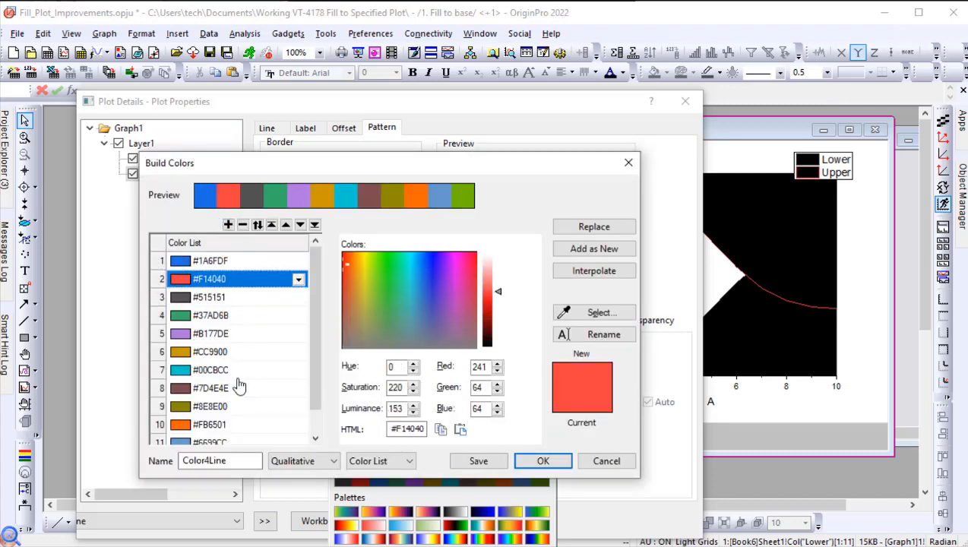
left_click(521, 465)
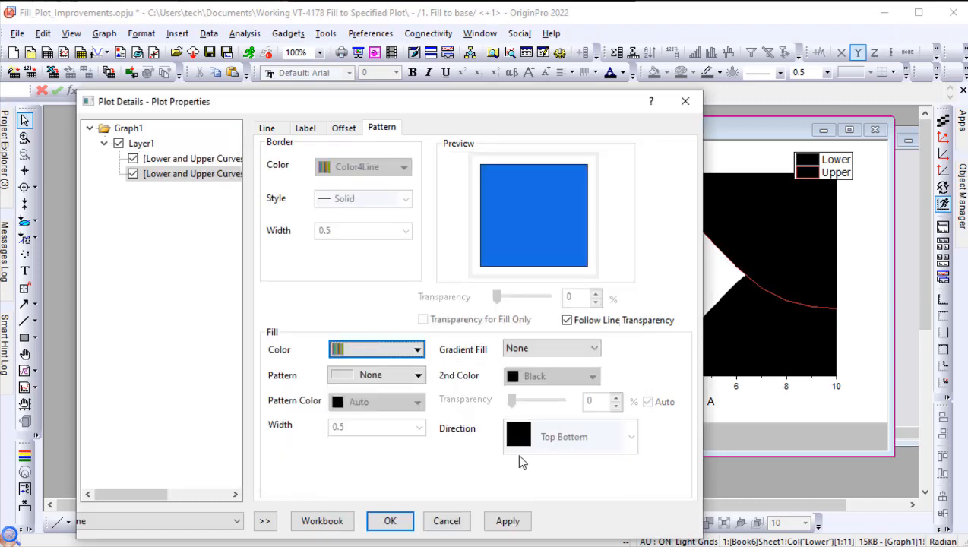
- Stop the fills from following the line transparency and set their transparency to 55%, accepting the plot settings
left_click(566, 320)
left_click_drag(499, 299, 524, 299)
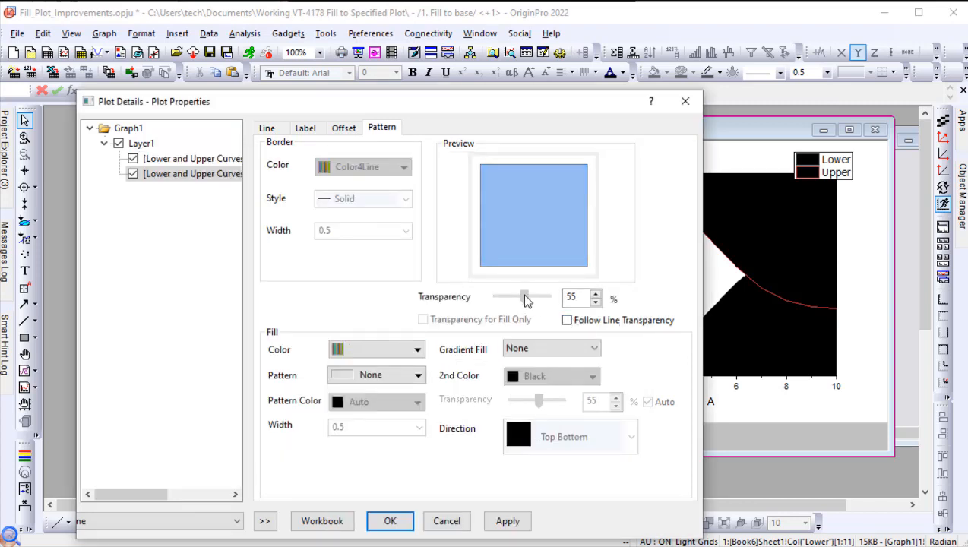
left_click(445, 521)
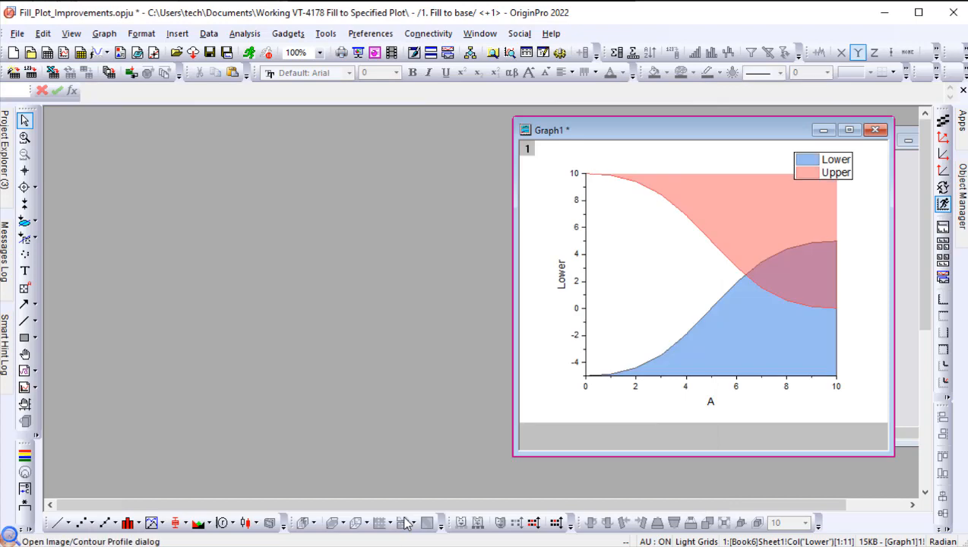
- In the project folder "2. Fill to plot", plot XPS columns D (BG) through K (P7) as a line graph with line width 2.5
mouse_move(7, 192)
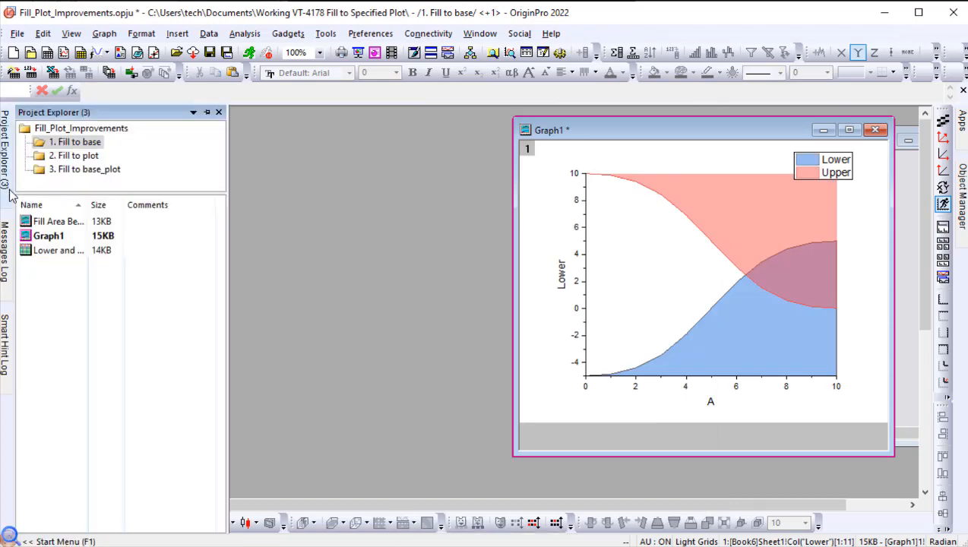
left_click(85, 155)
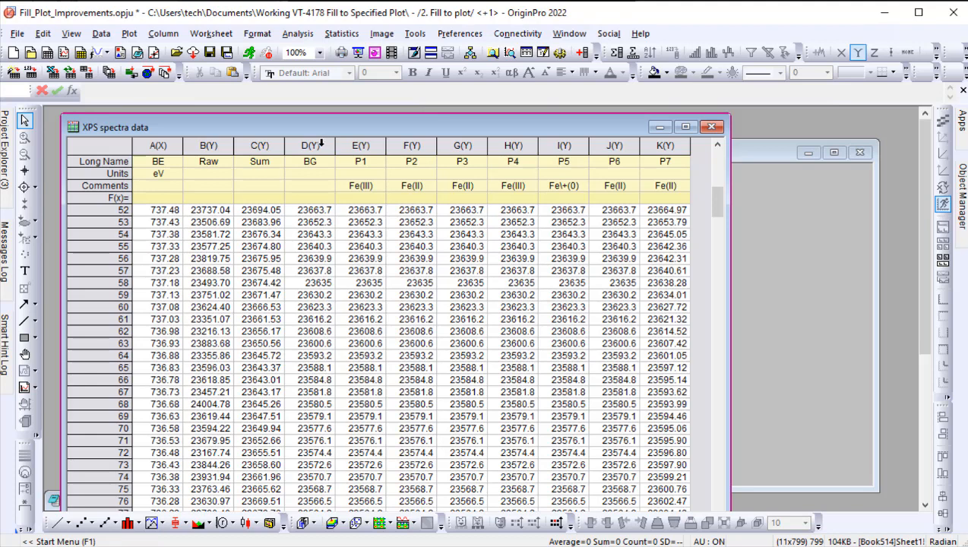
left_click_drag(320, 144, 658, 141)
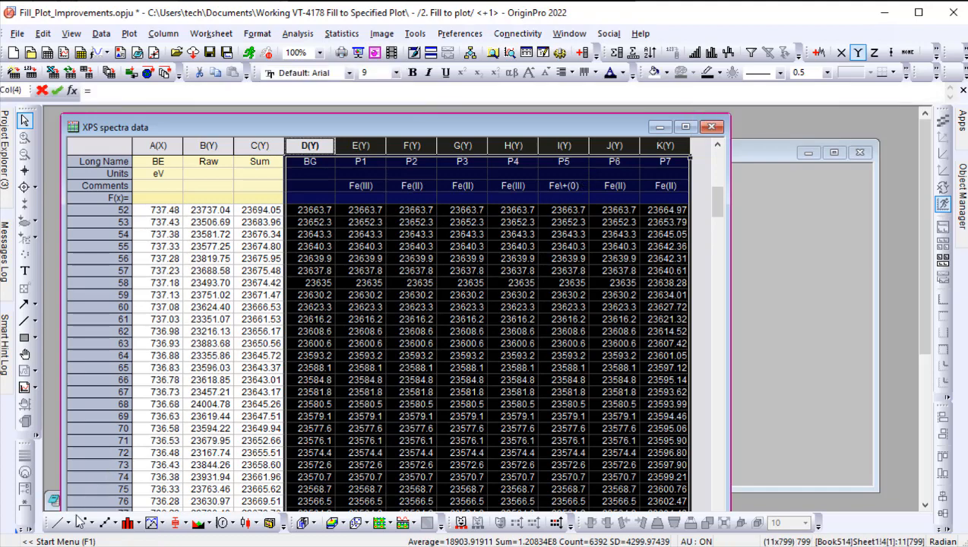
left_click(58, 522)
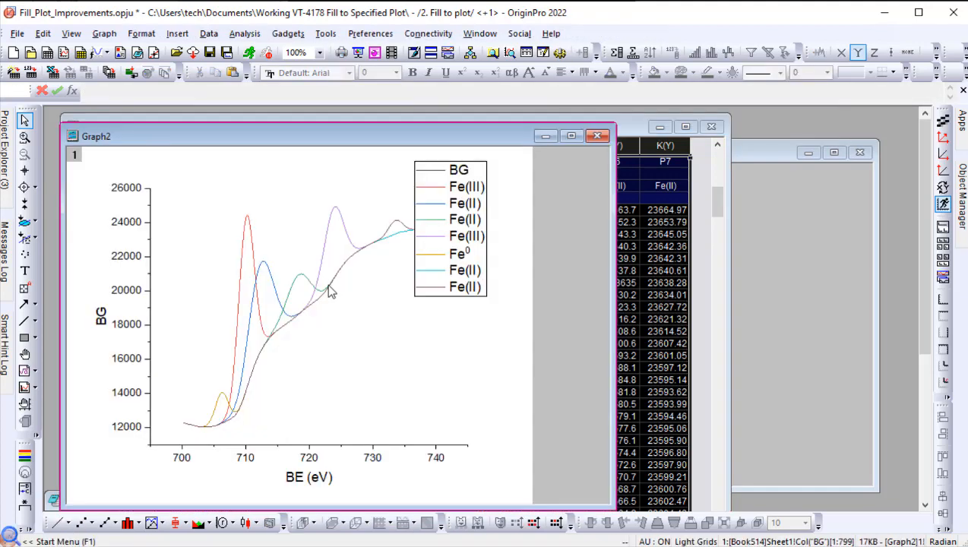
left_click(328, 286)
left_click(405, 259)
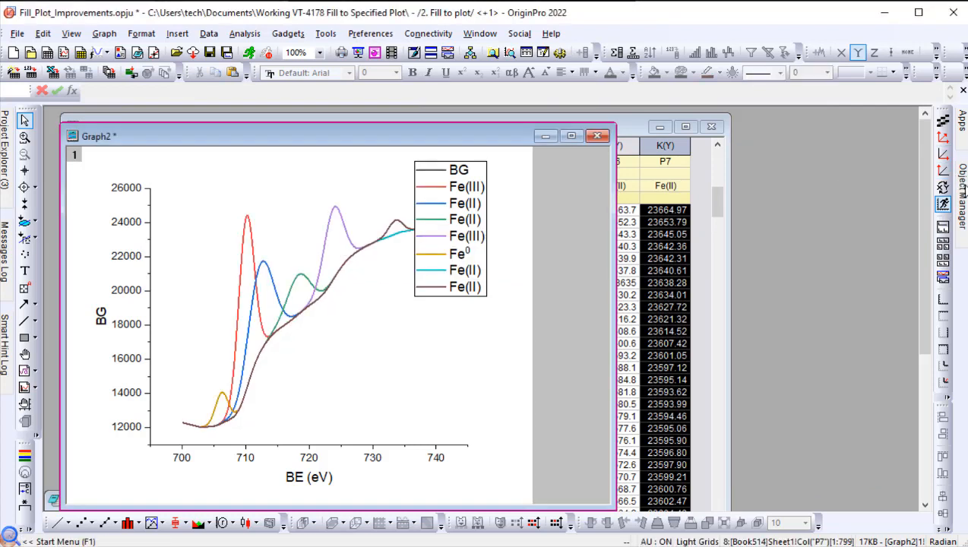
- Move the BG plot to the end of the plot group in Graph2, below the last Fe(II) curve
left_click(962, 190)
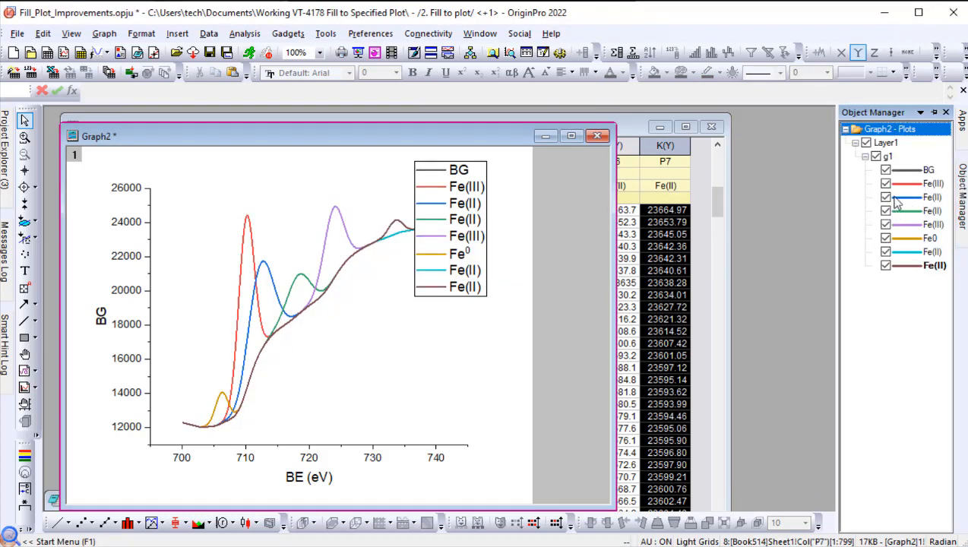
left_click(904, 173)
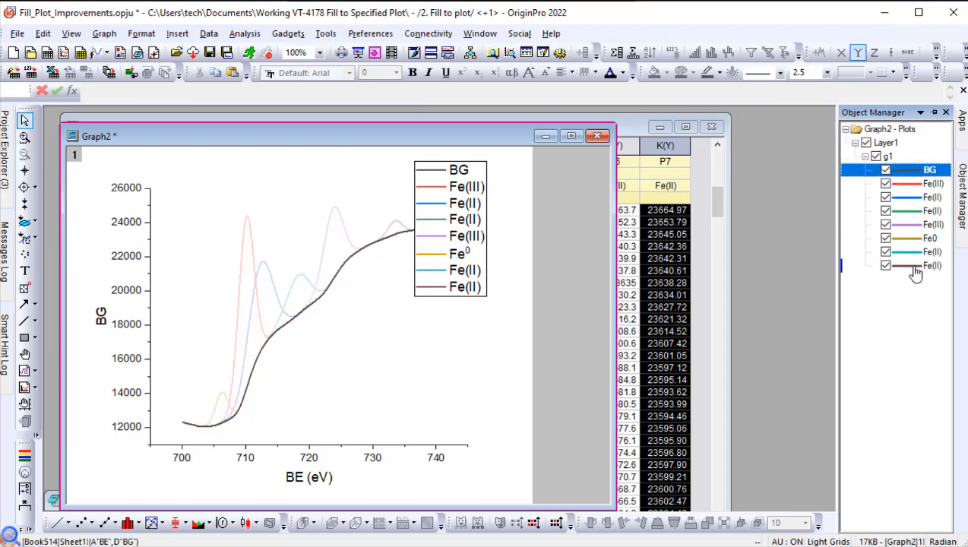
left_click_drag(915, 273, 916, 274)
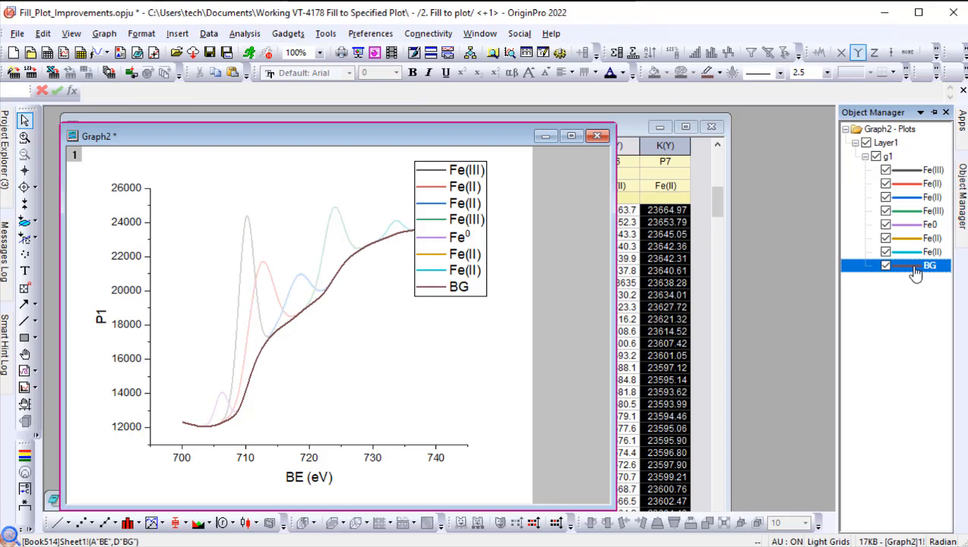
- Enable area fill under the grouped curves in Graph2, using Fill to data plot - One Color with BG as the data plot
double_click(290, 317)
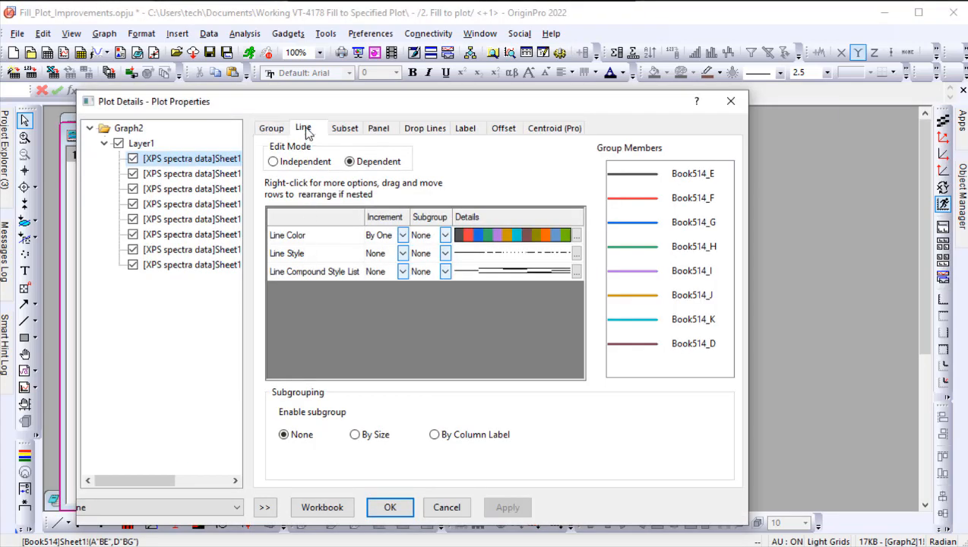
left_click(303, 127)
left_click_drag(332, 106, 621, 103)
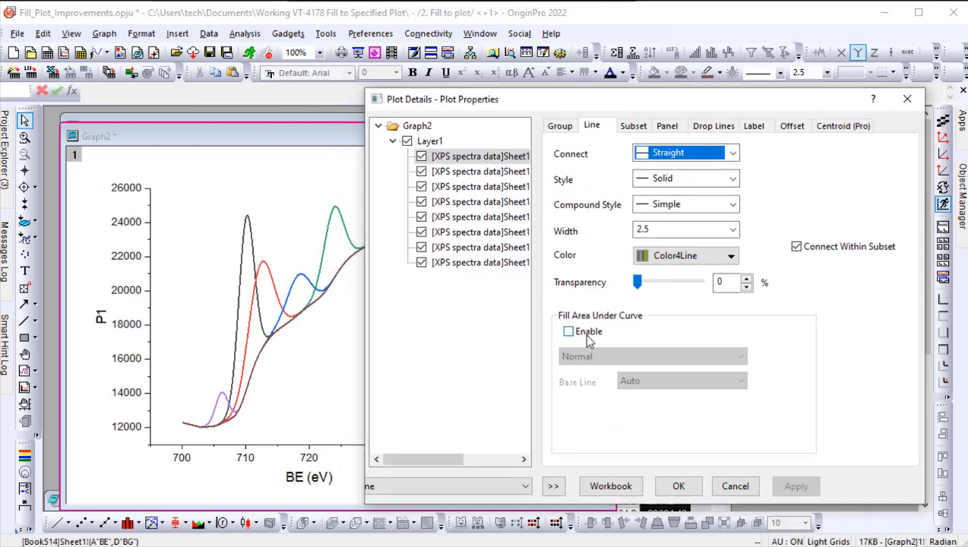
left_click(568, 332)
left_click(676, 361)
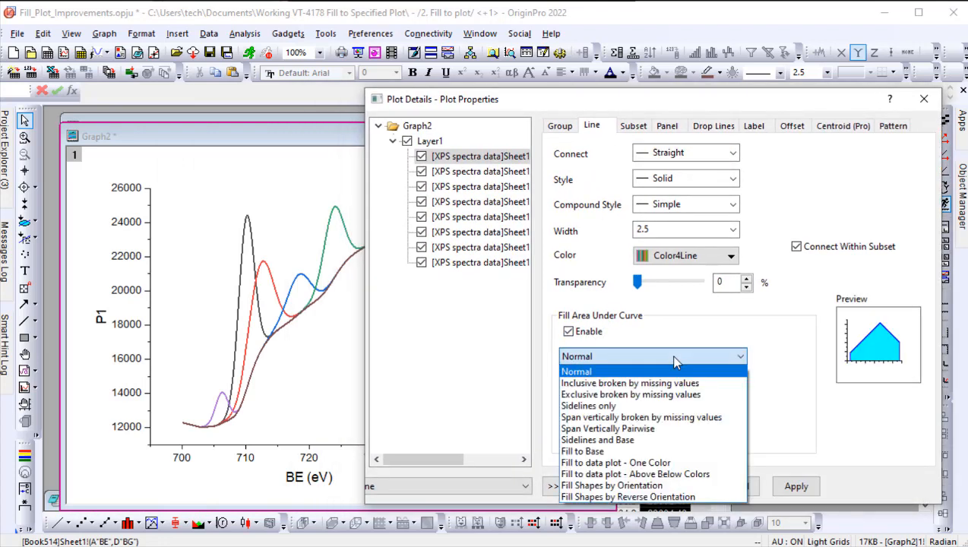
left_click(667, 463)
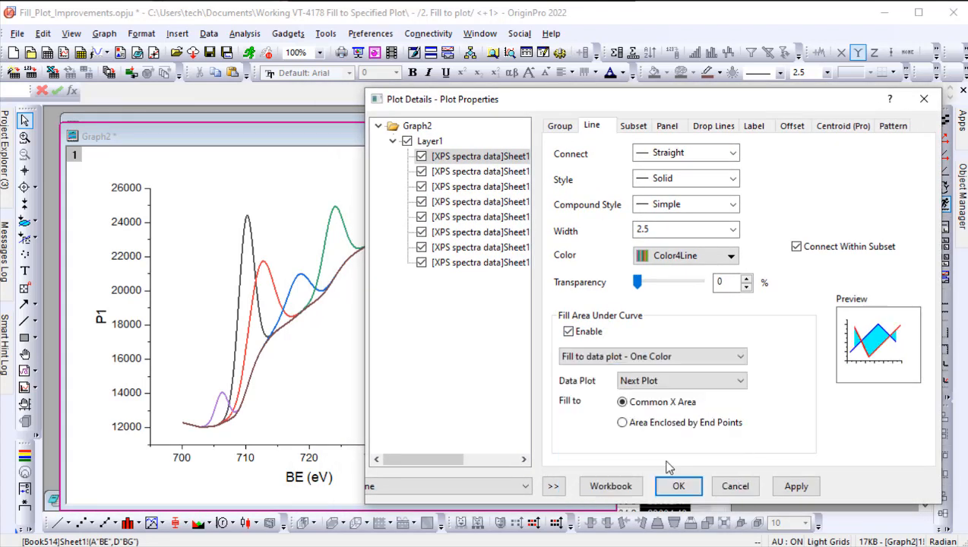
left_click(734, 384)
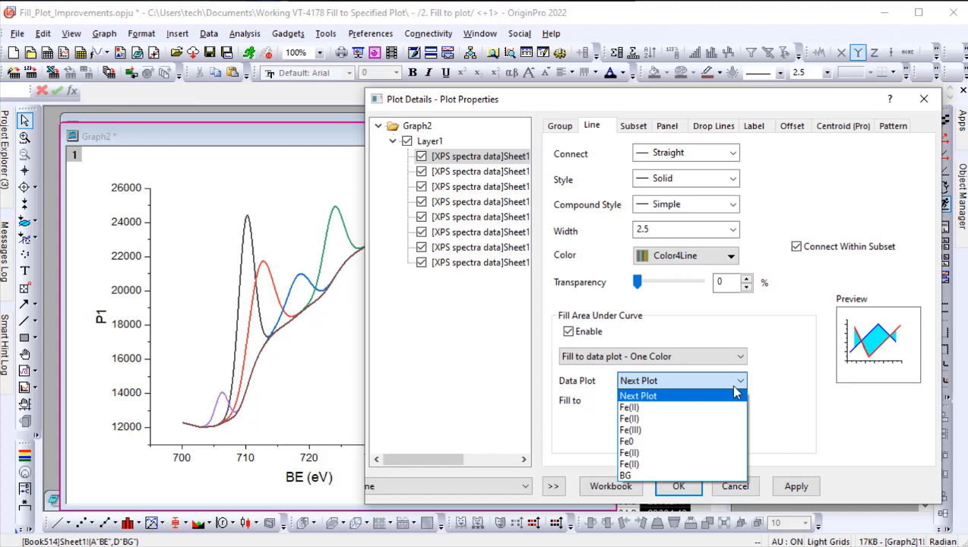
left_click(714, 476)
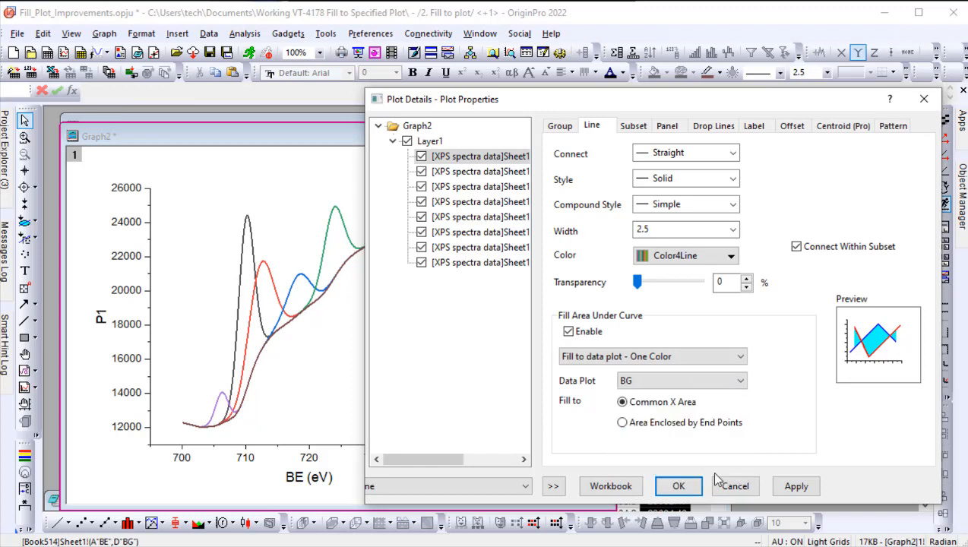
- Examine the fill area settings of the other plots in the group and return to the first plot
left_click(506, 174)
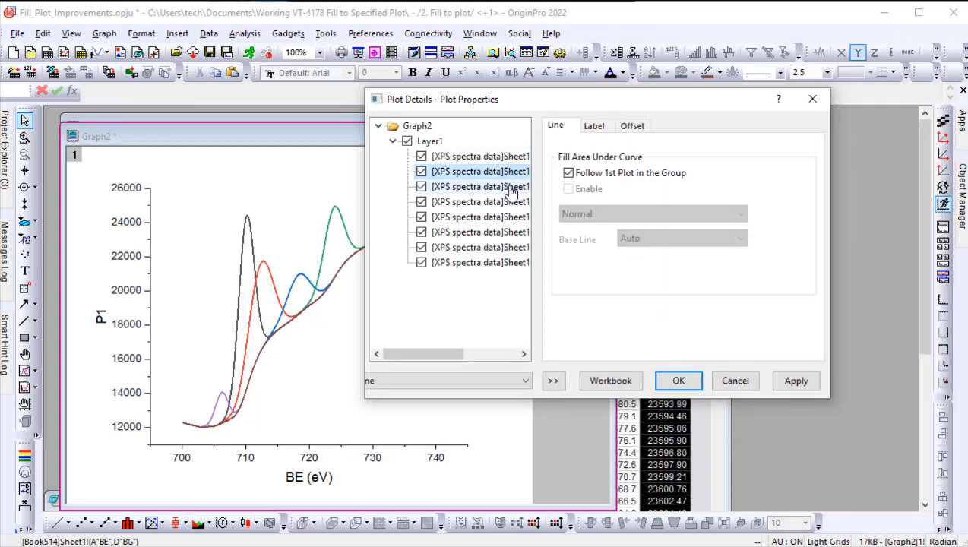
left_click(511, 188)
left_click(512, 218)
left_click(515, 264)
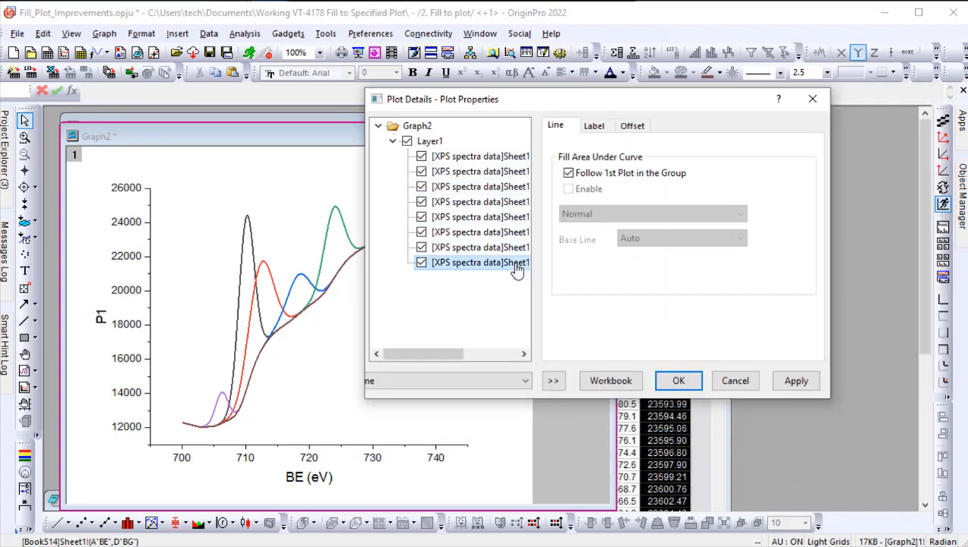
left_click(505, 202)
left_click(494, 172)
left_click(486, 156)
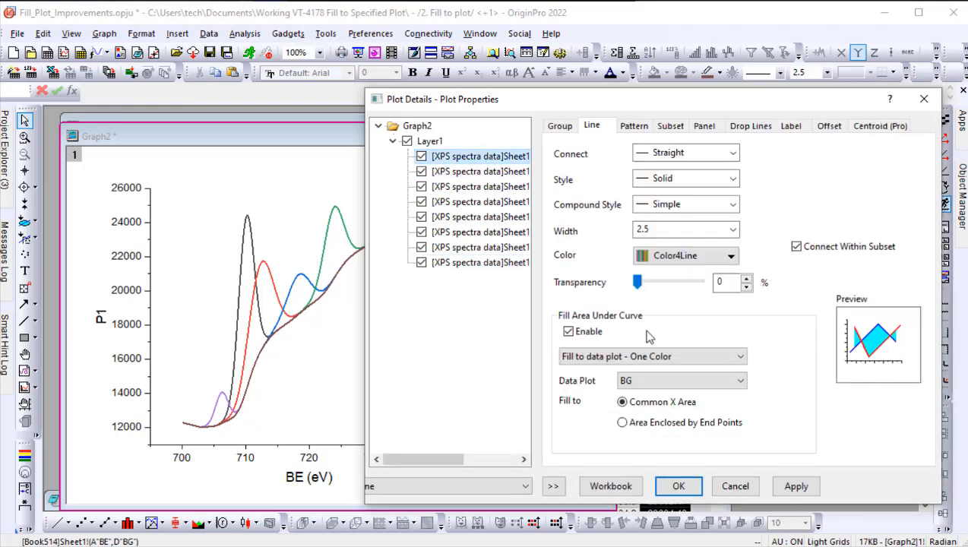
- Apply the fill to BG and color the filled areas by plots with the Color4Line increment list
left_click(790, 485)
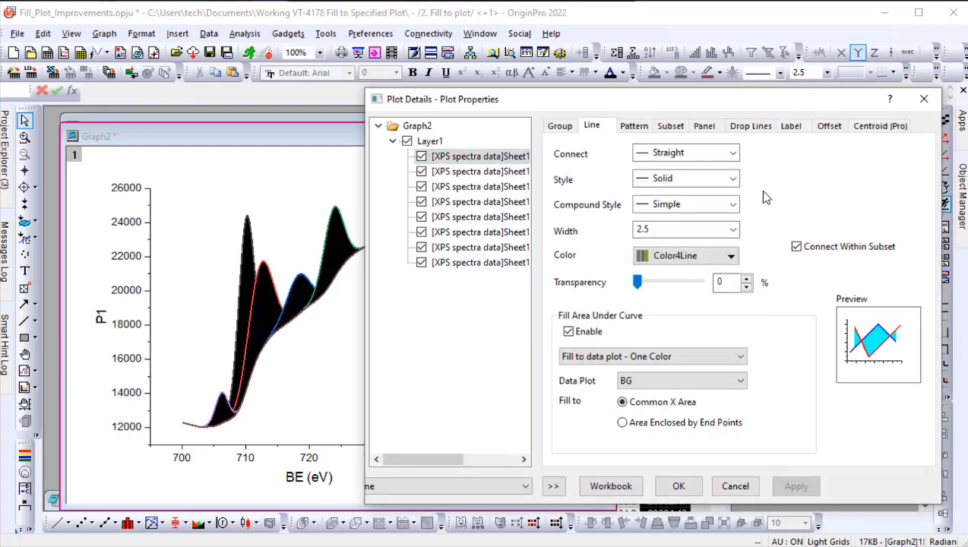
left_click(637, 128)
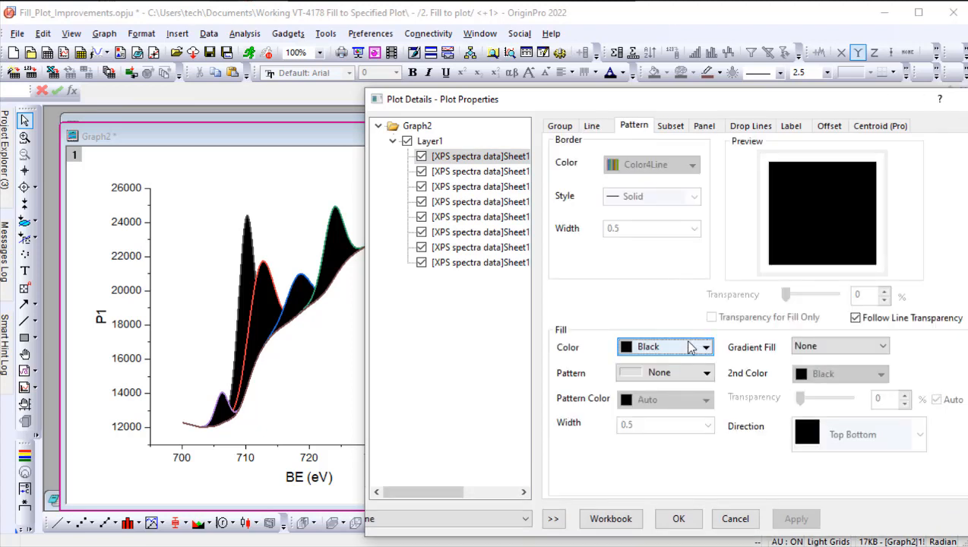
left_click(690, 346)
left_click(723, 370)
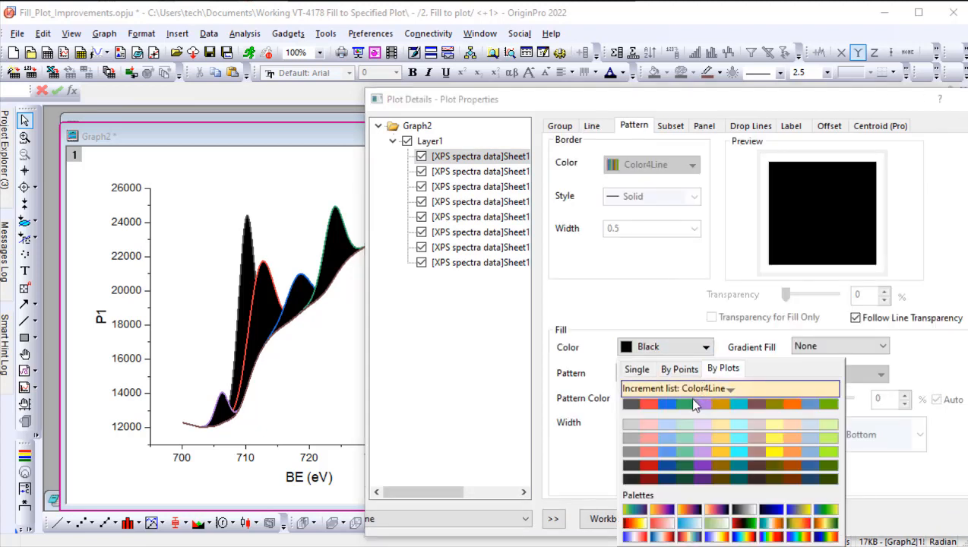
left_click(693, 407)
left_click(795, 519)
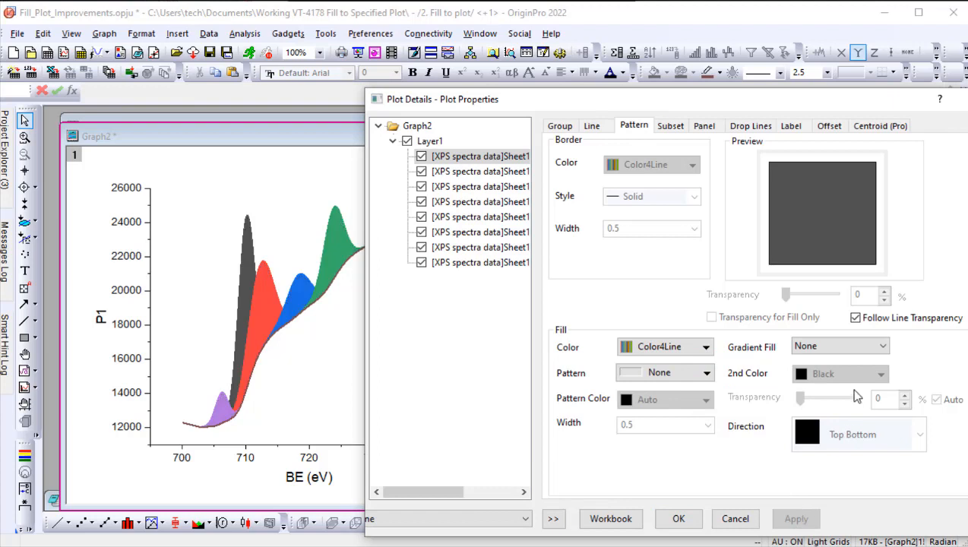
- Give the fills a One Color gradient, independent of line transparency, with 58% transparency, and accept the plot settings
left_click(856, 351)
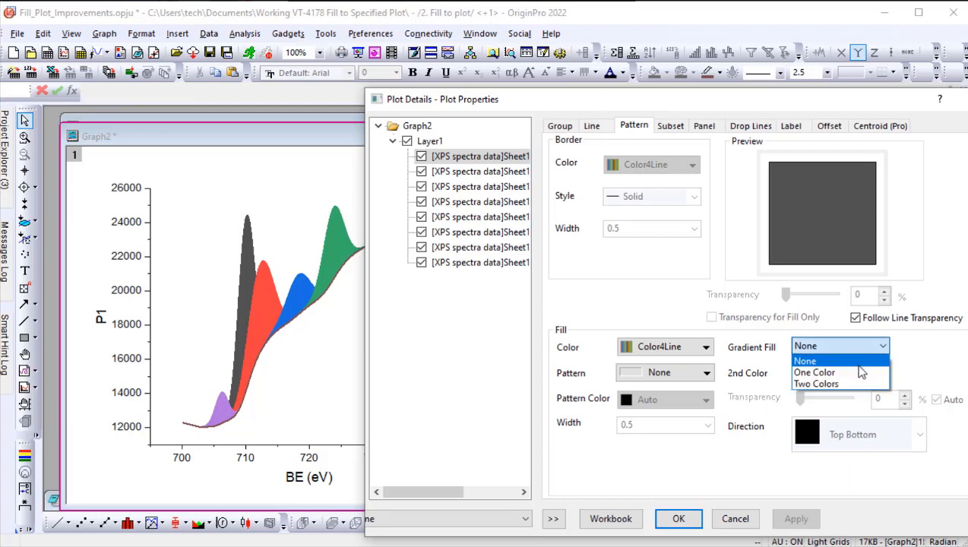
left_click(861, 372)
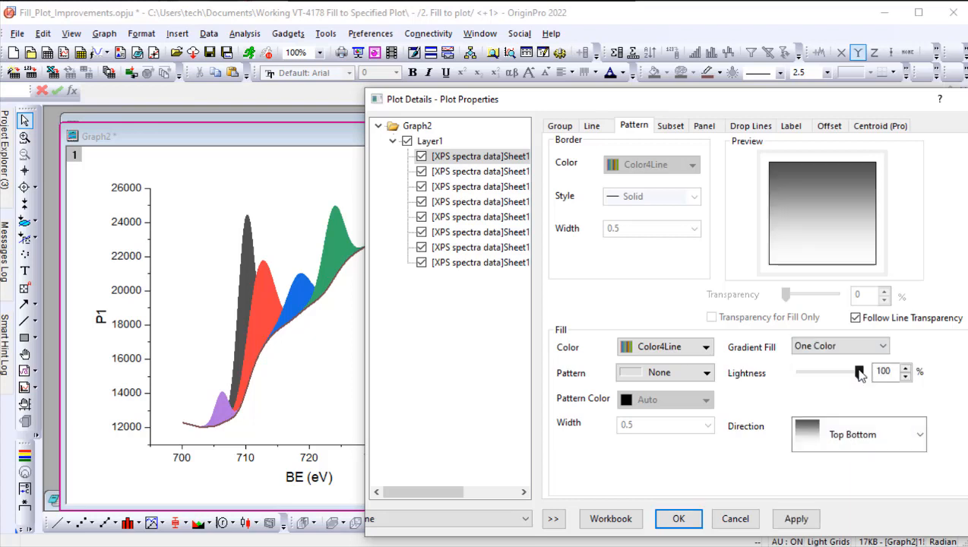
left_click(856, 318)
left_click_drag(786, 295, 817, 299)
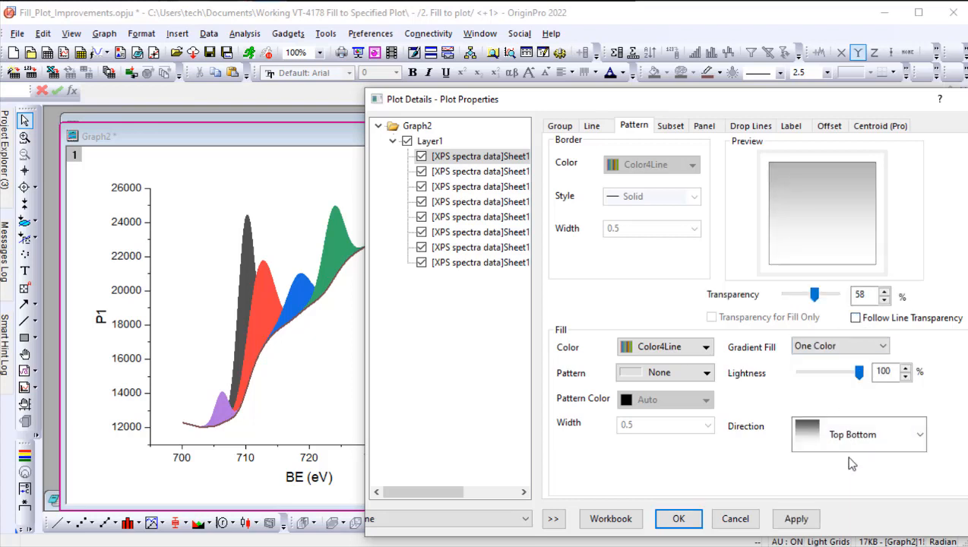
left_click(681, 521)
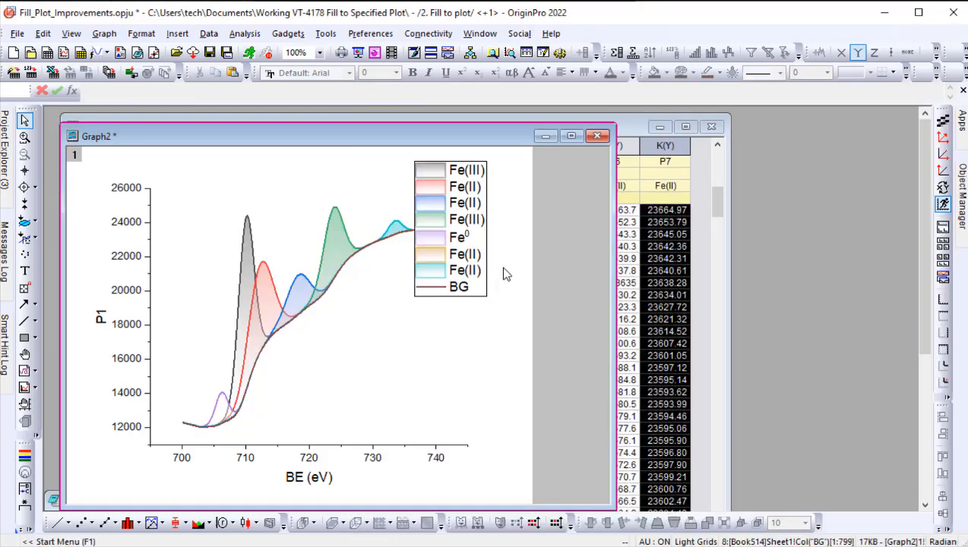
- Add the Raw data from column B of the XPS worksheet to Graph2 as a scatter plot
left_click(690, 176)
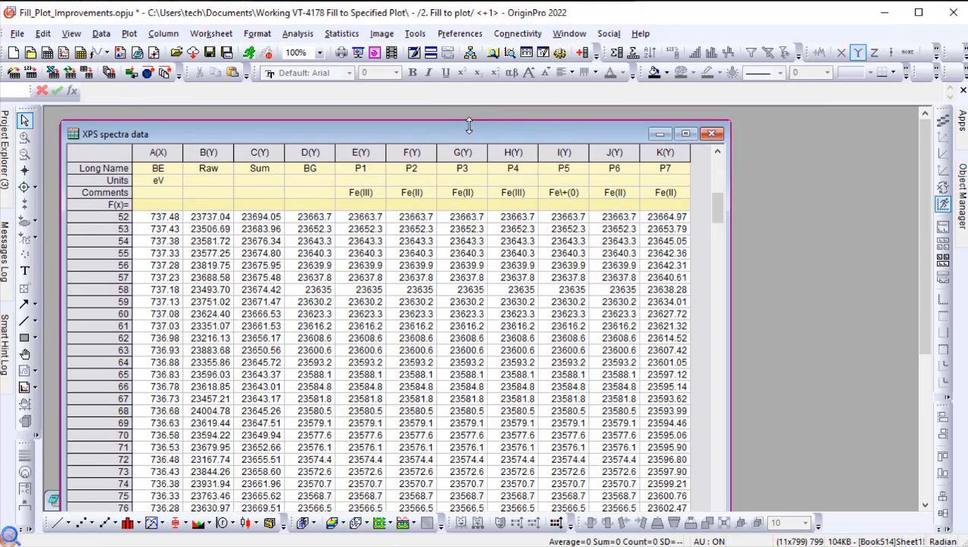
left_click_drag(455, 141, 687, 131)
left_click(441, 142)
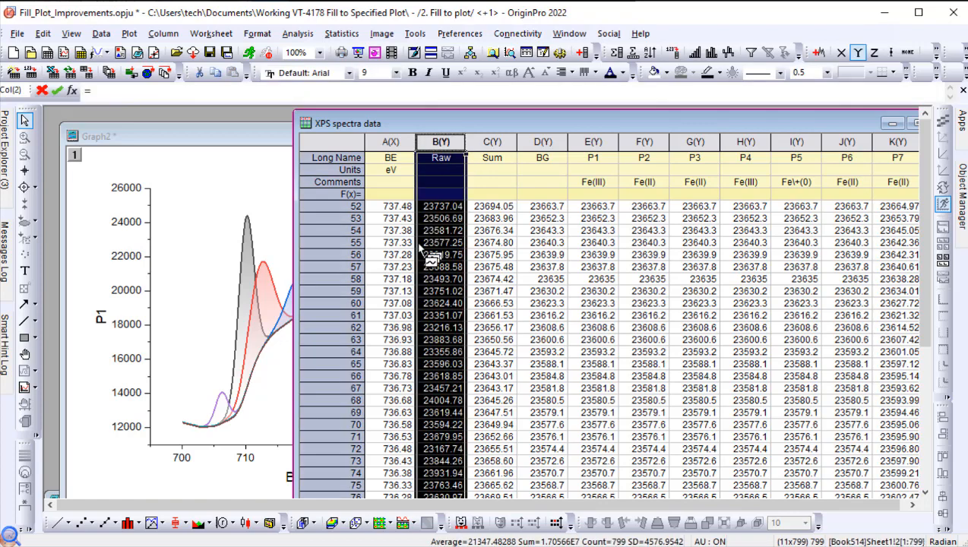
left_click(278, 290)
left_click(82, 523)
- Format the Raw data symbols as circles of size 6 with the Auto symbol fill color
left_click(306, 265)
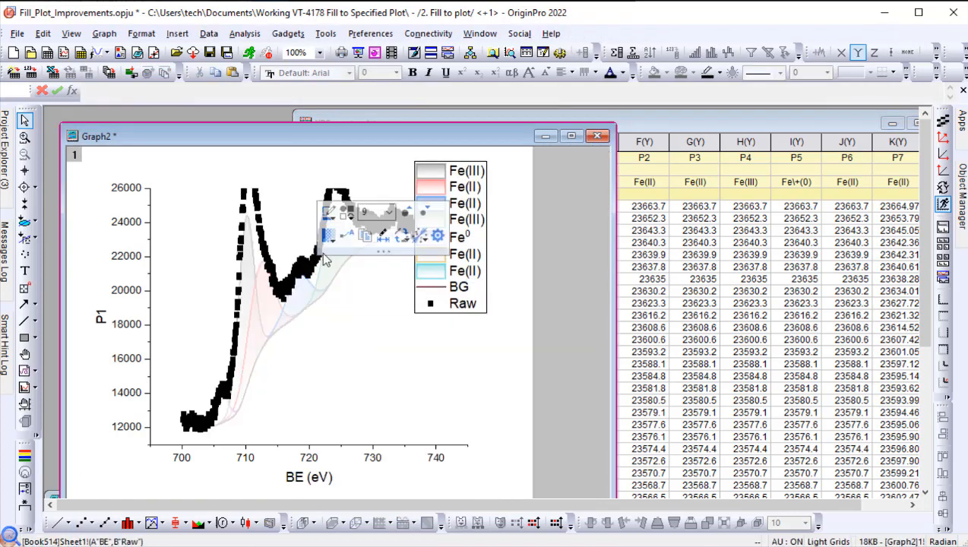
left_click(425, 215)
left_click(426, 214)
left_click(426, 214)
left_click(346, 214)
left_click(365, 247)
left_click(347, 214)
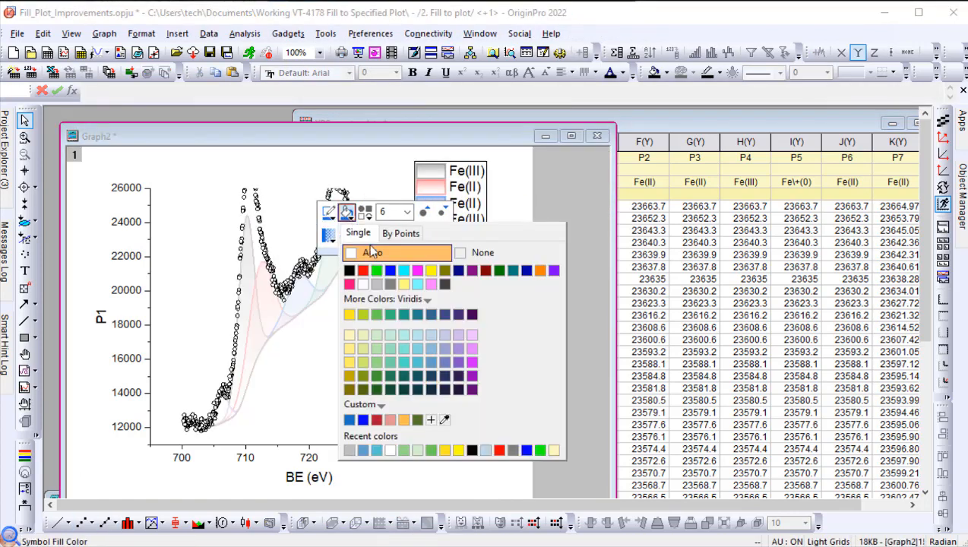
left_click(370, 249)
left_click(568, 348)
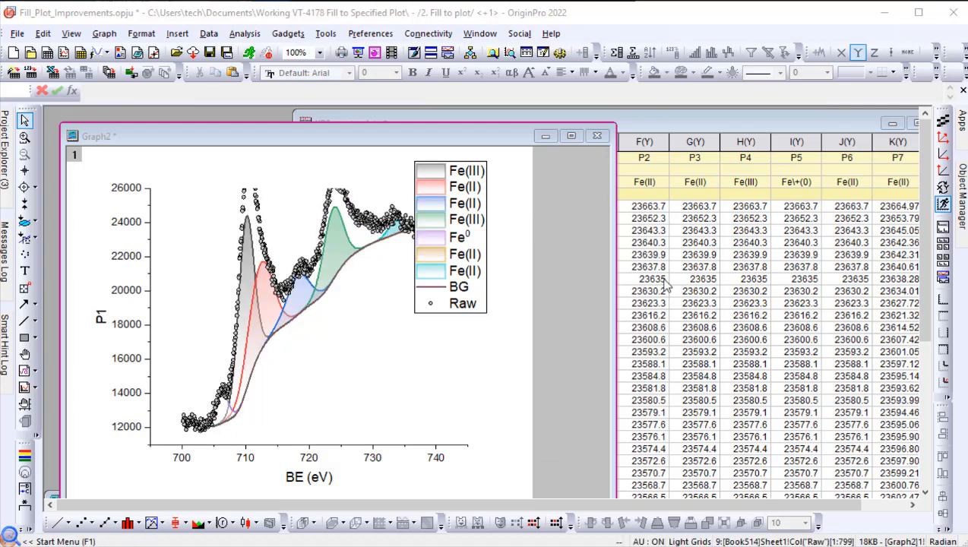
- Add the Sum data from column C to Graph2 as a line plot and rescale the graph to show all data
left_click(646, 125)
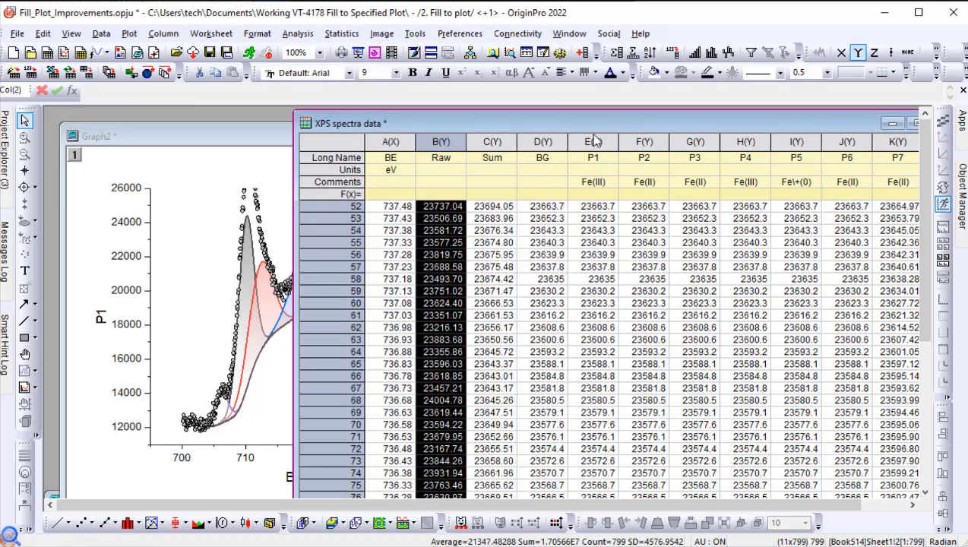
left_click(493, 142)
left_click_drag(466, 212, 262, 415)
left_click(271, 427)
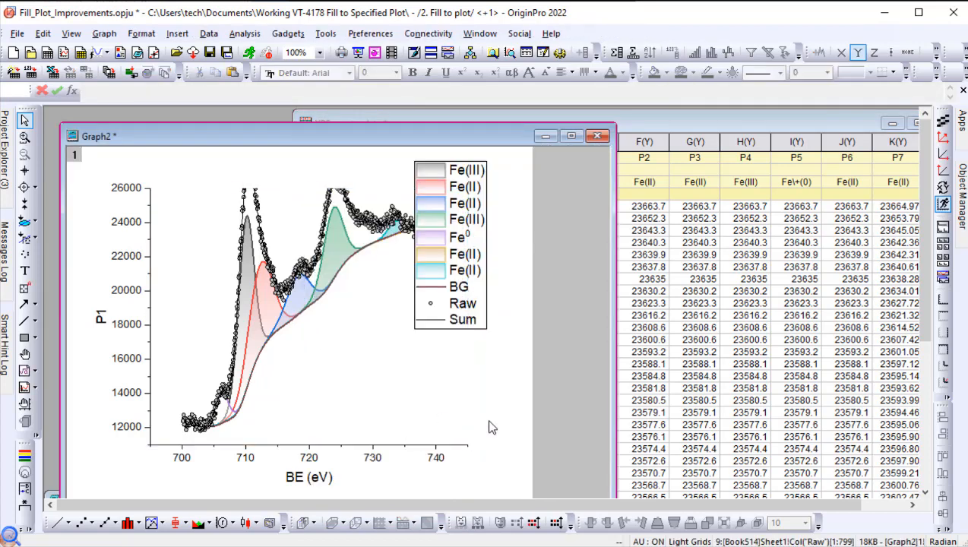
key("ctrl+r")
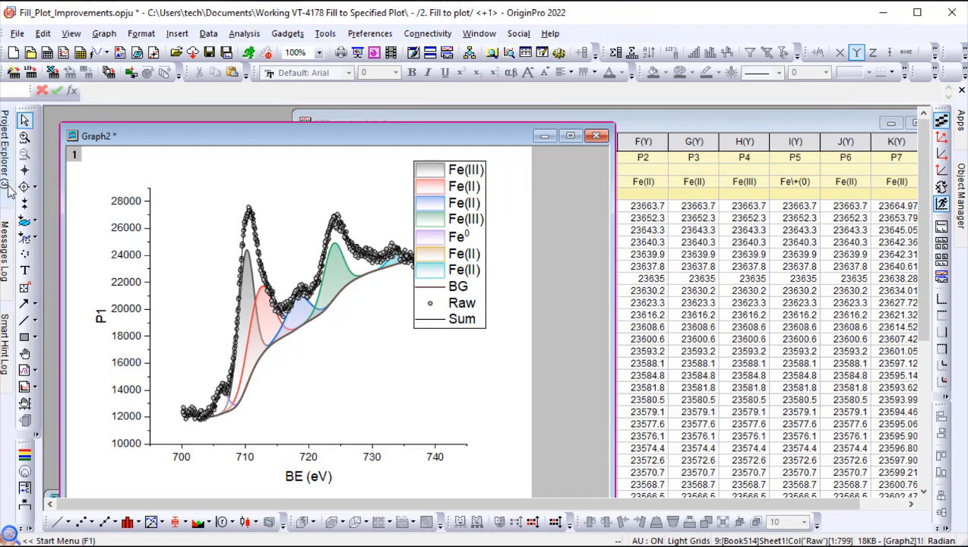
- In project folder "3. Fill to base_plot", examine the line and fill pattern settings of the first two plots in the Phase Diagram of Water
mouse_move(7, 190)
left_click(97, 171)
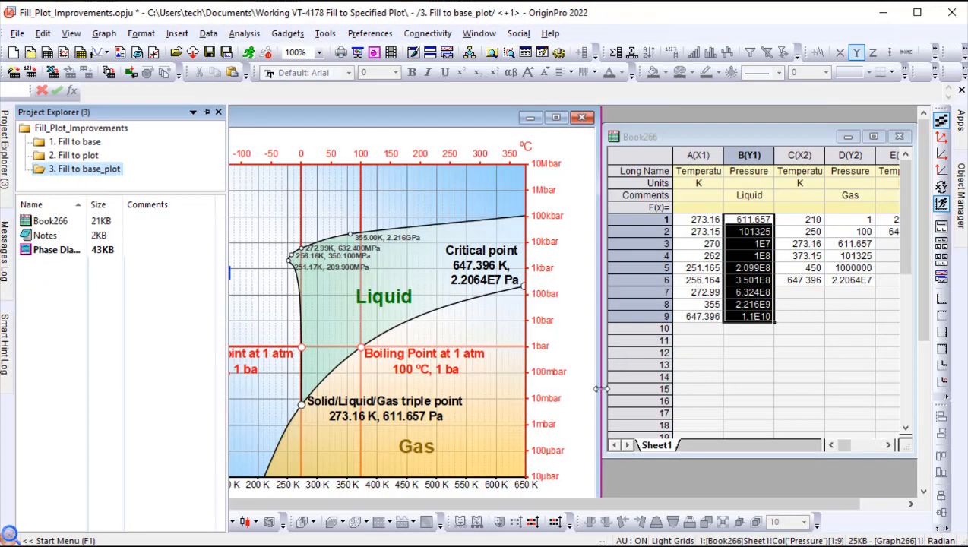
double_click(255, 253)
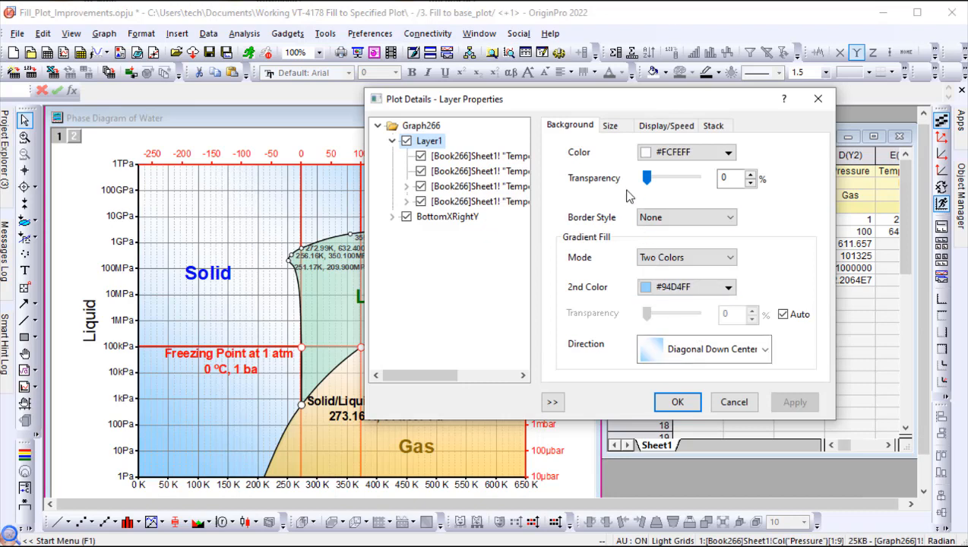
left_click(514, 158)
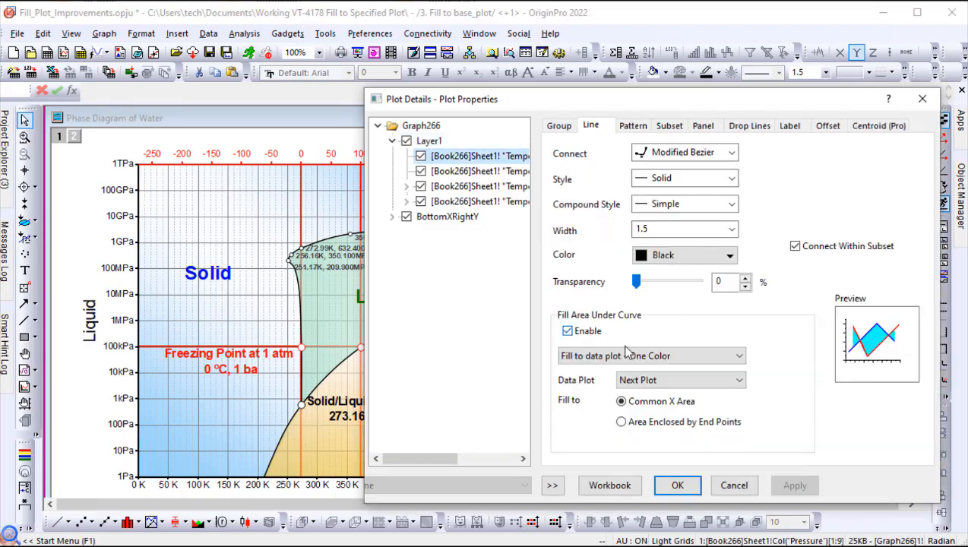
left_click(641, 128)
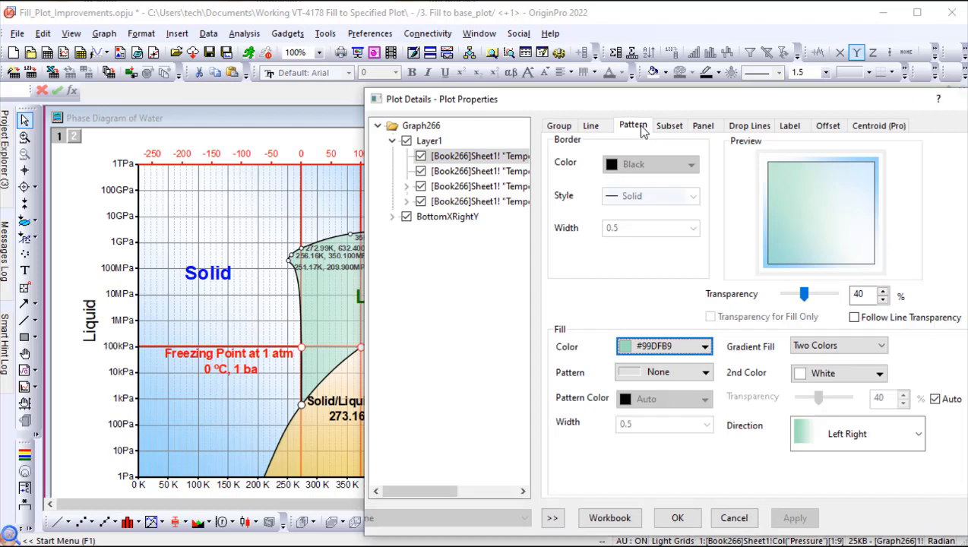
left_click(521, 173)
left_click(590, 126)
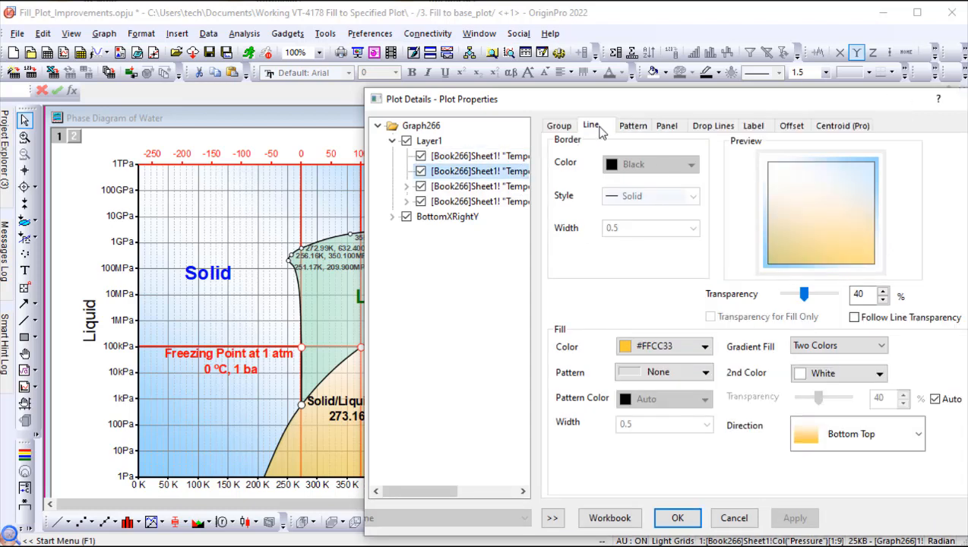